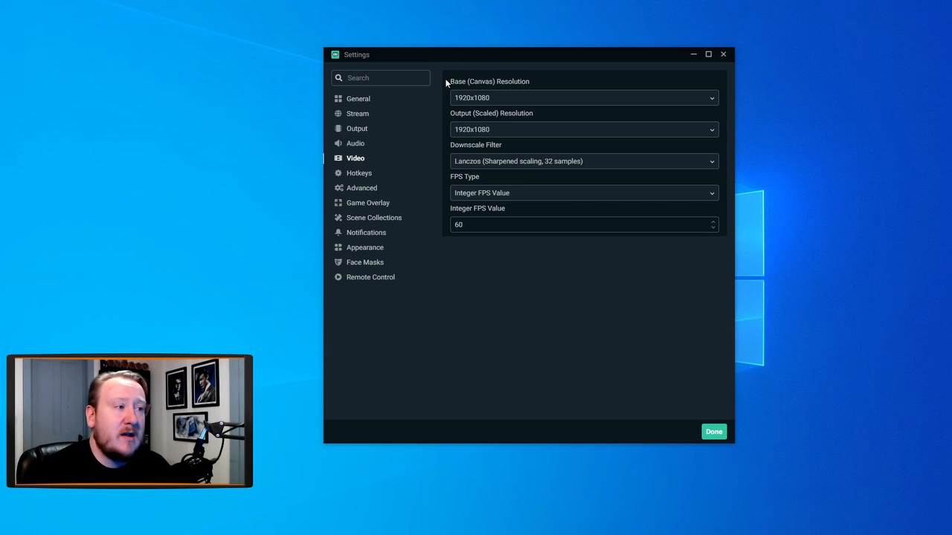
- Examine the streaming output settings, from encoder and rescaled resolution to bitrate, keyframe interval and CPU preset, and compare them with the video resolution settings
click(361, 128)
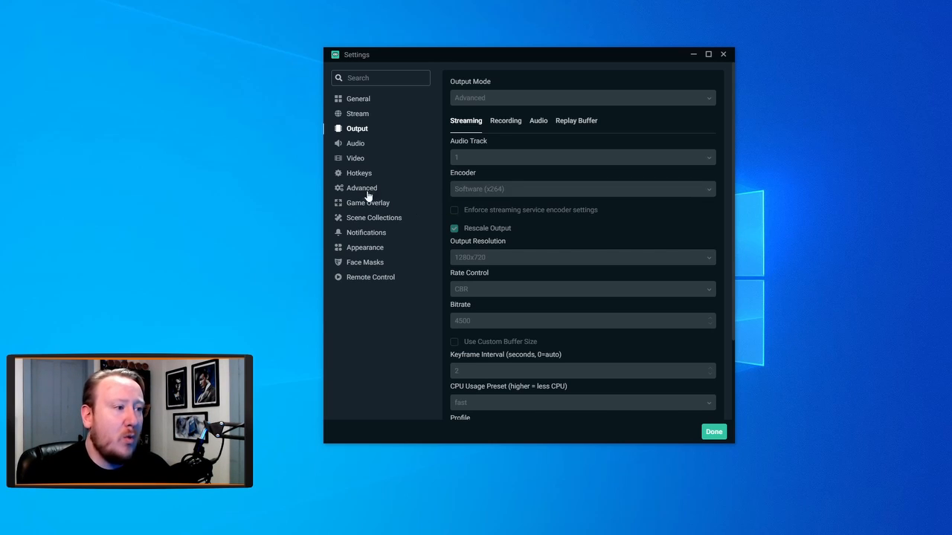
click(351, 157)
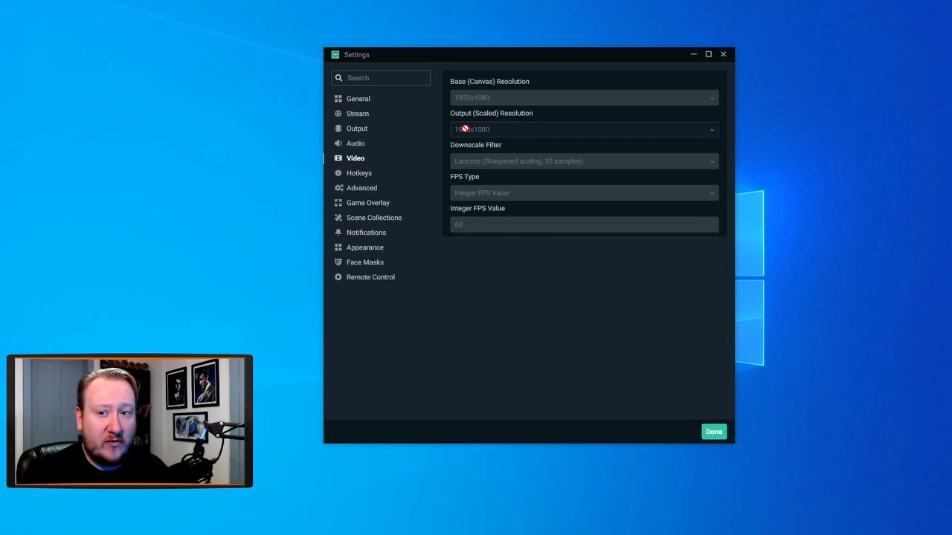
click(356, 132)
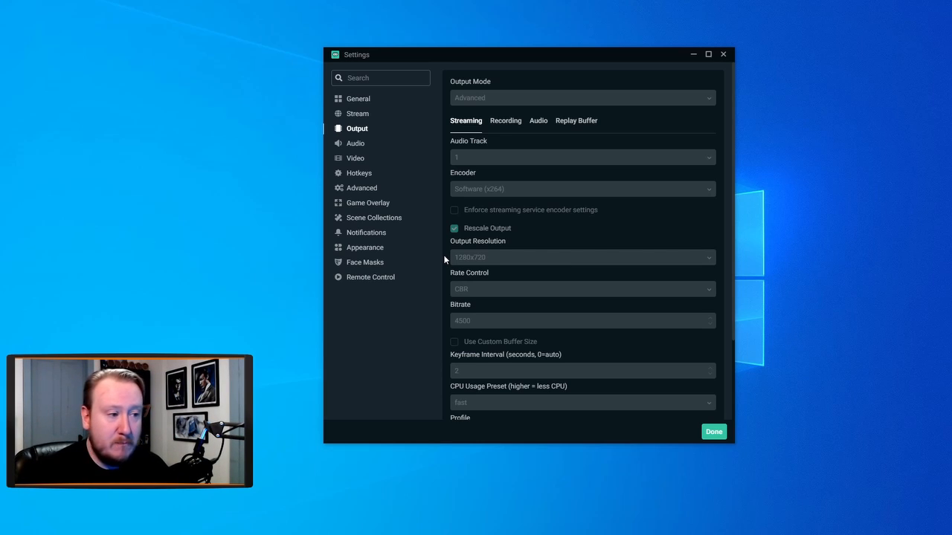
scroll(444, 259, down, 1)
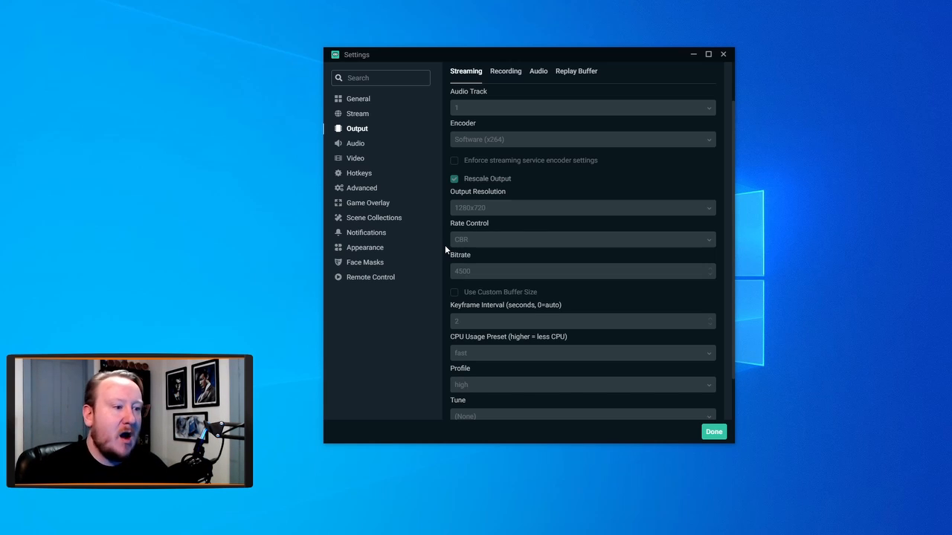
scroll(444, 230, down, 2)
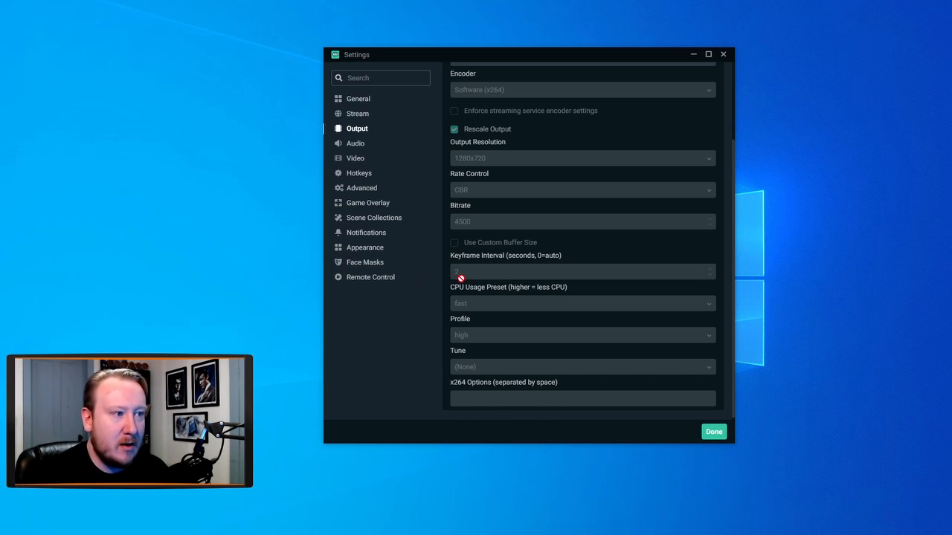
scroll(457, 276, up, 3)
- Examine the recording output settings, from recording path, format and audio tracks through encoder, rate control and CQ level to max B-frames
click(508, 128)
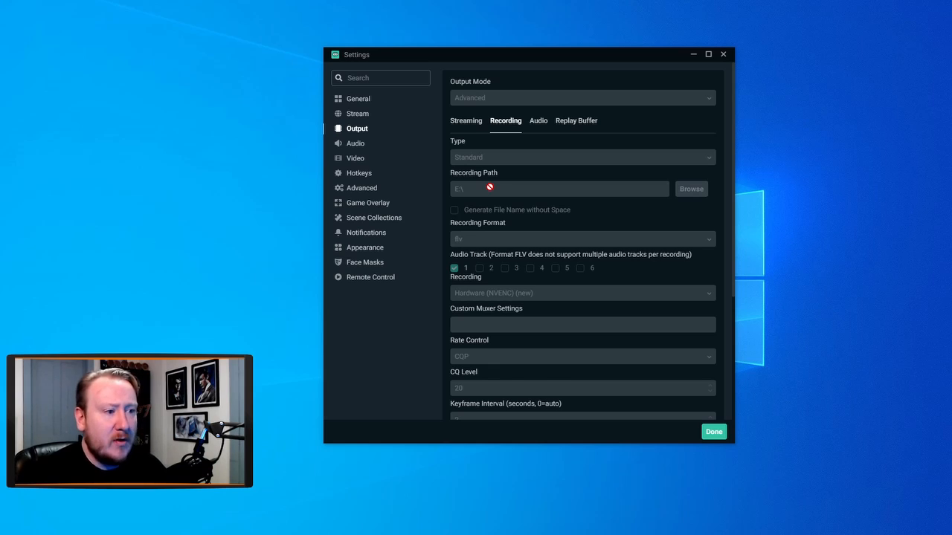
scroll(717, 227, down, 1)
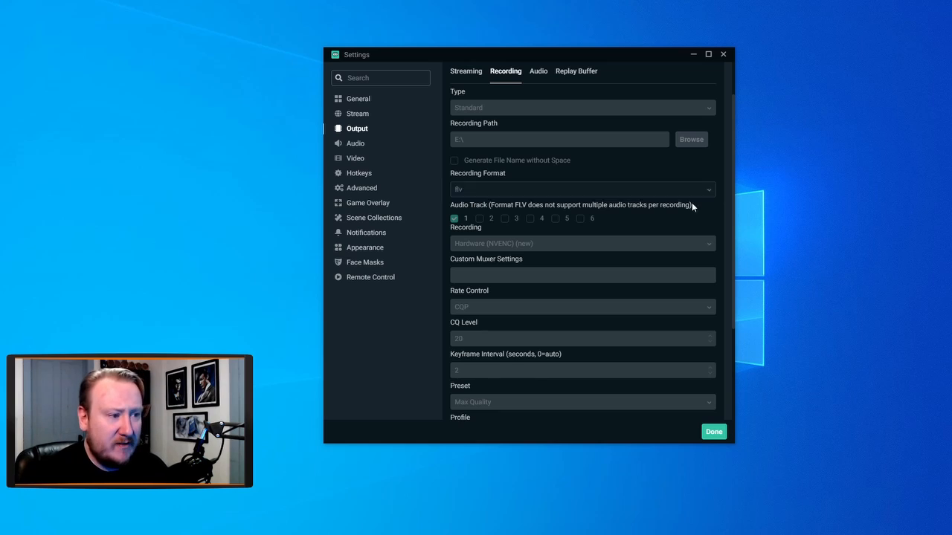
scroll(716, 211, down, 2)
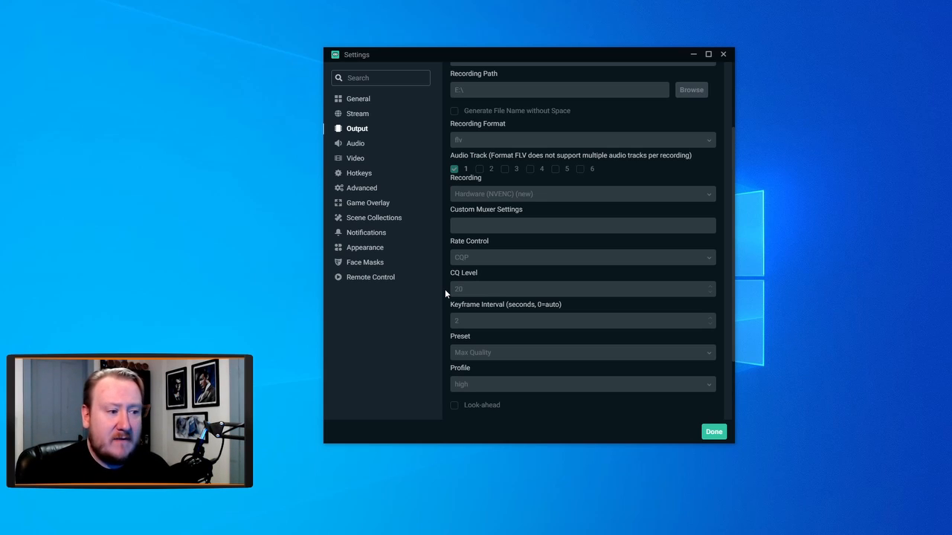
scroll(448, 316, down, 1)
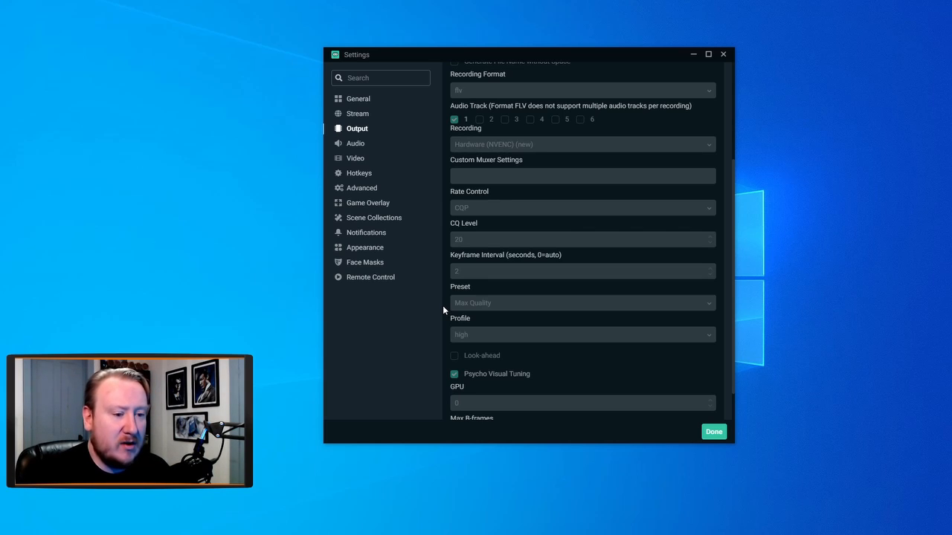
scroll(461, 398, down, 1)
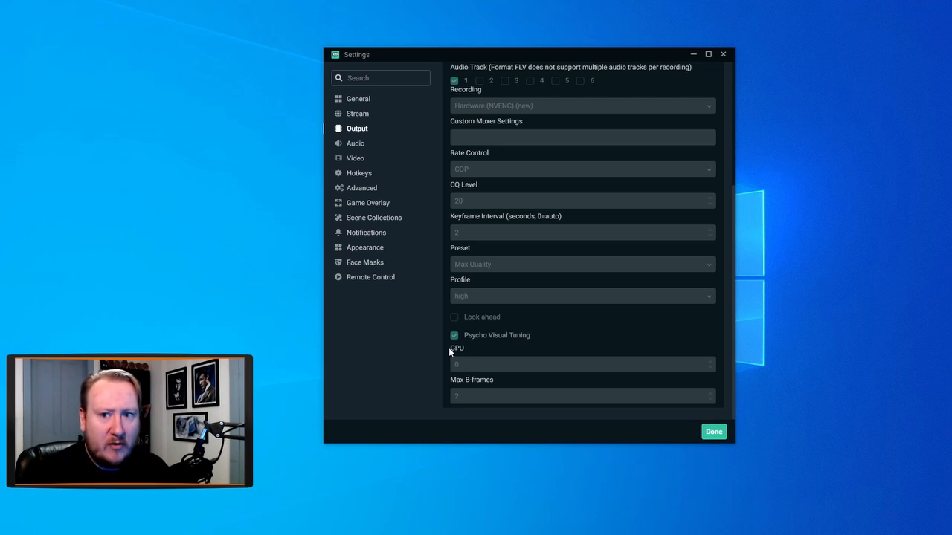
- Review the advanced recording, replay buffer, stream delay and reconnect options, plus the game overlay and appearance settings
click(349, 192)
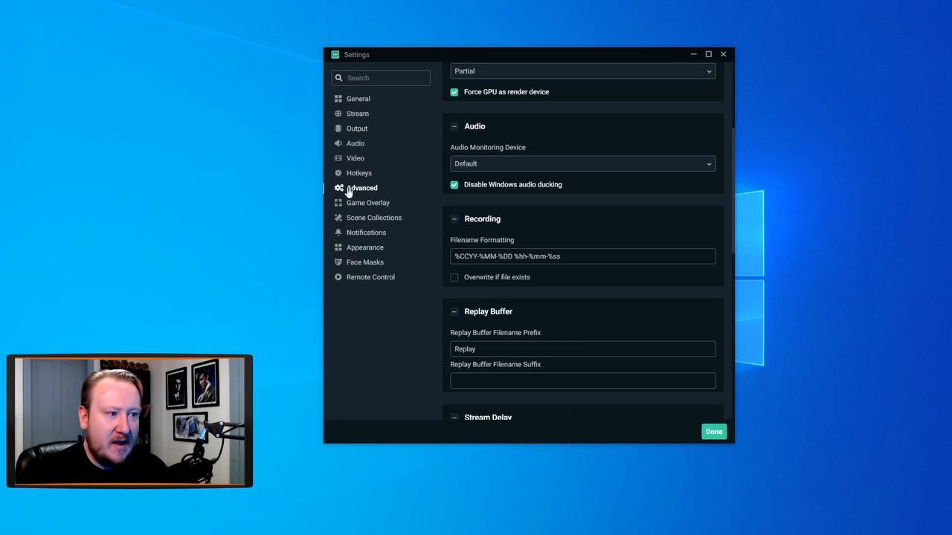
scroll(612, 232, down, 2)
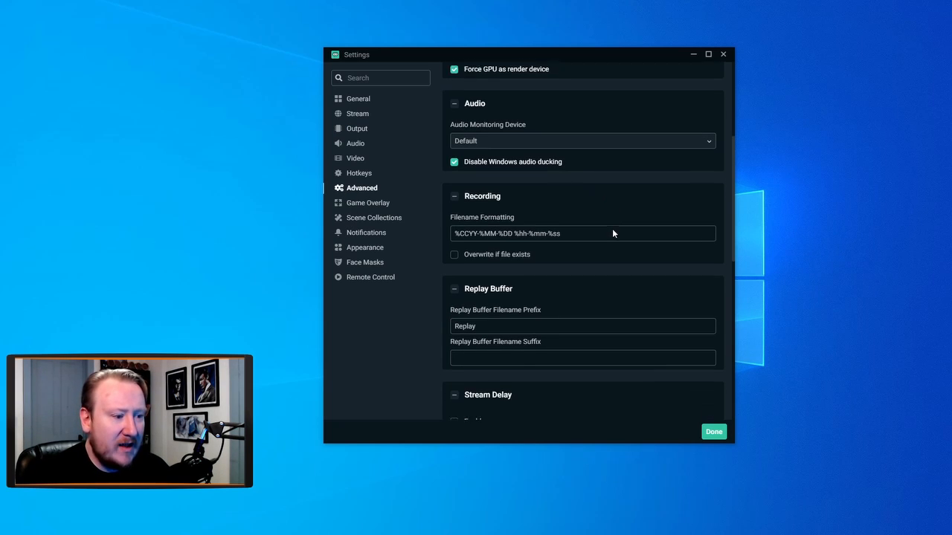
scroll(612, 233, down, 1)
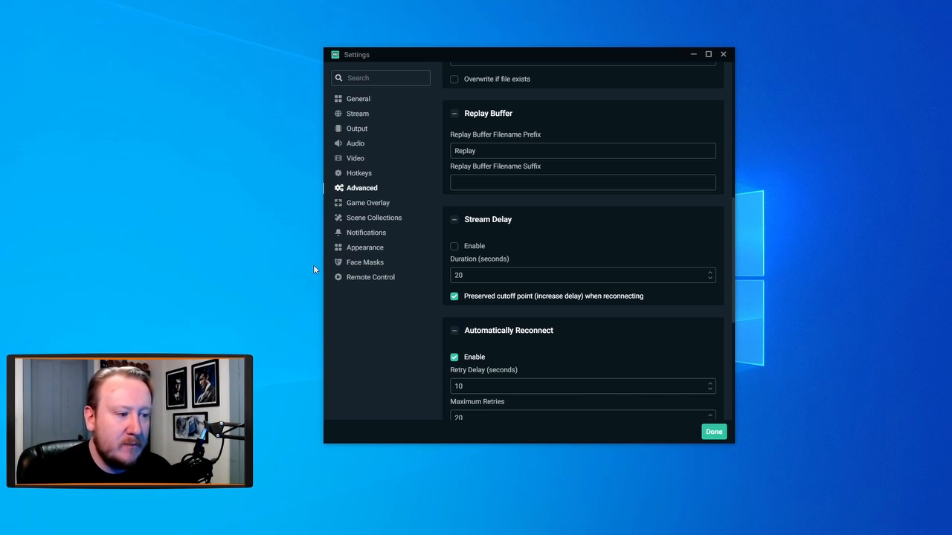
scroll(450, 304, down, 3)
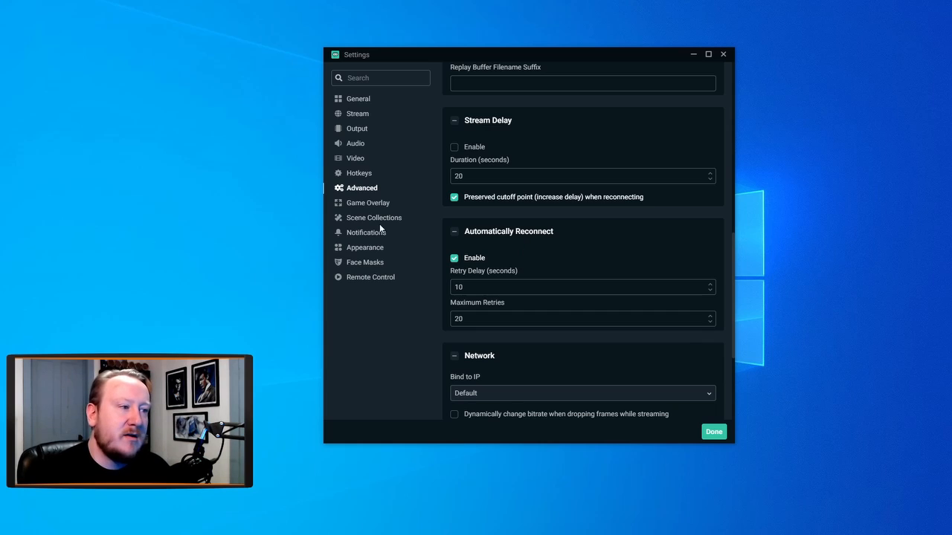
click(360, 205)
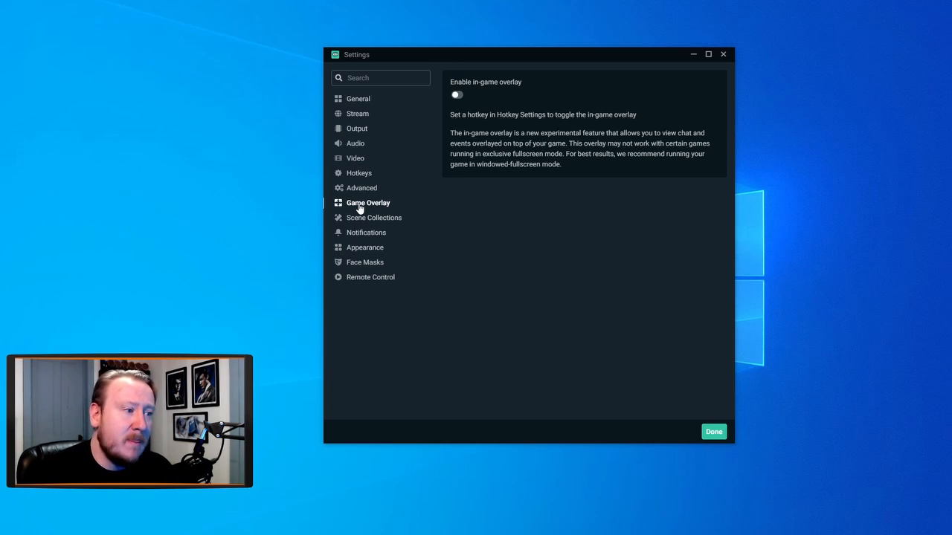
click(368, 252)
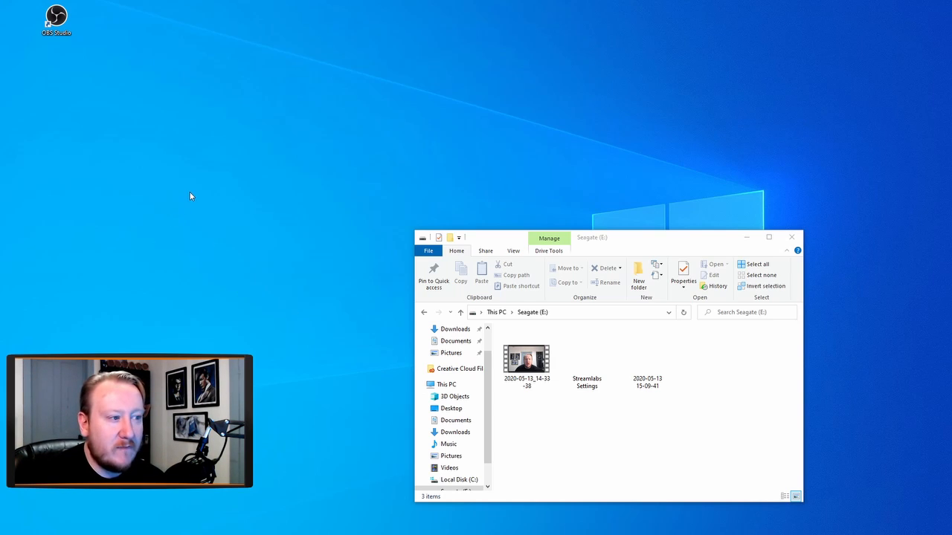
- Switch to the running OBS Studio instance without launching a second one, and open the Remux Recordings tool
click(53, 23)
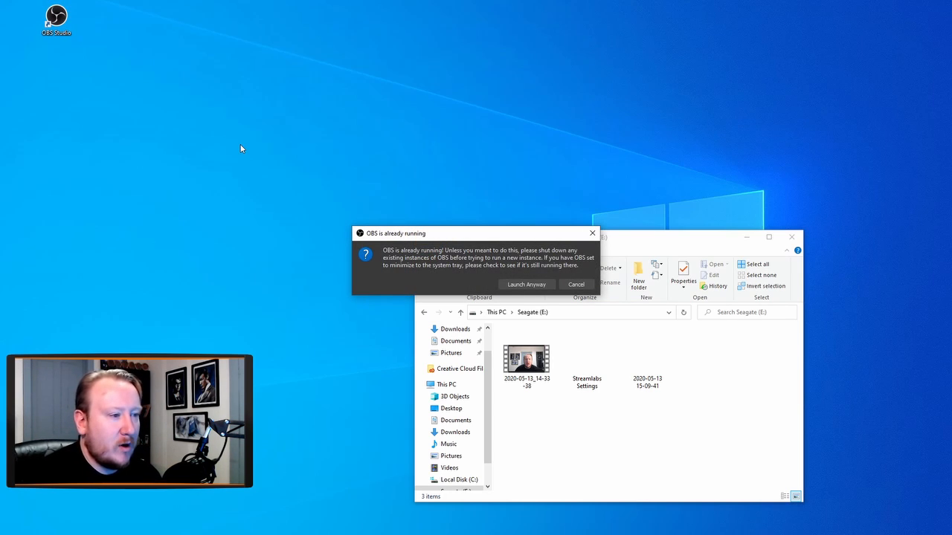
click(576, 285)
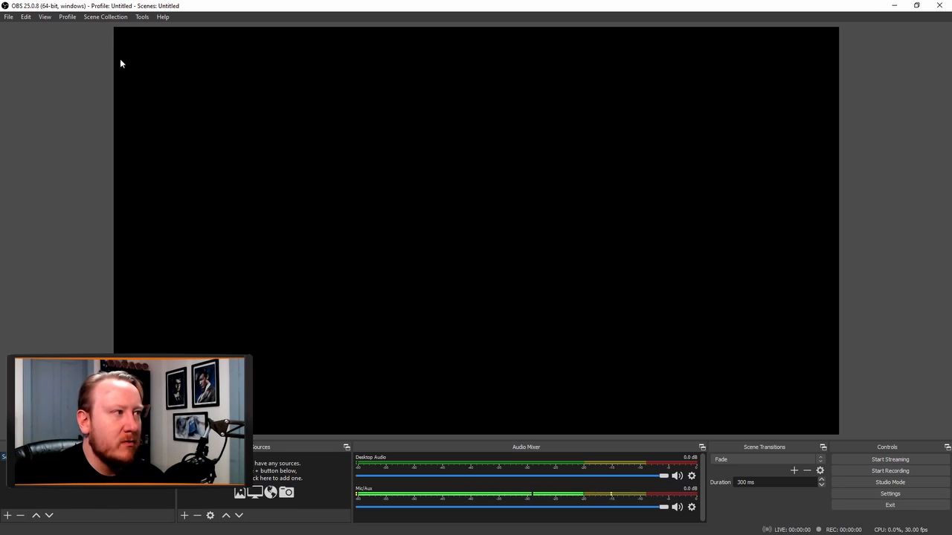
click(9, 17)
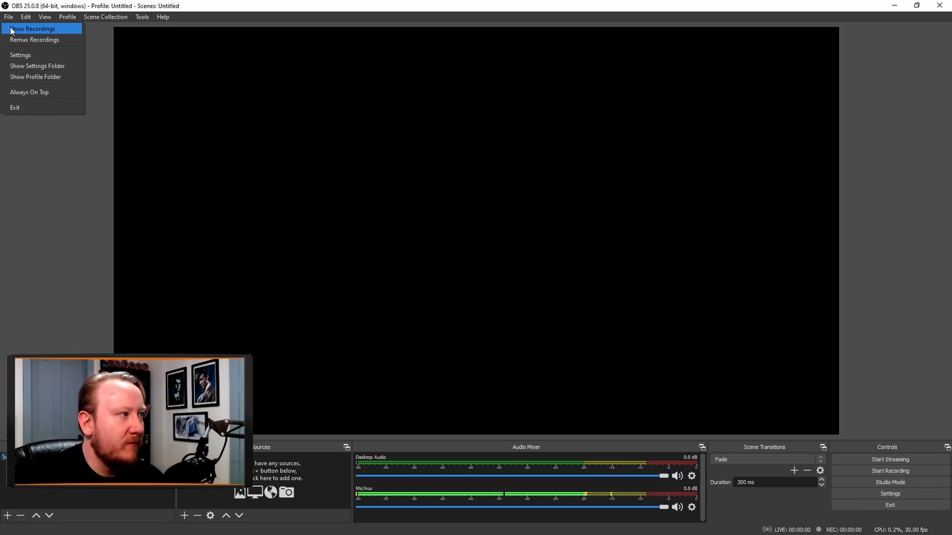
click(22, 39)
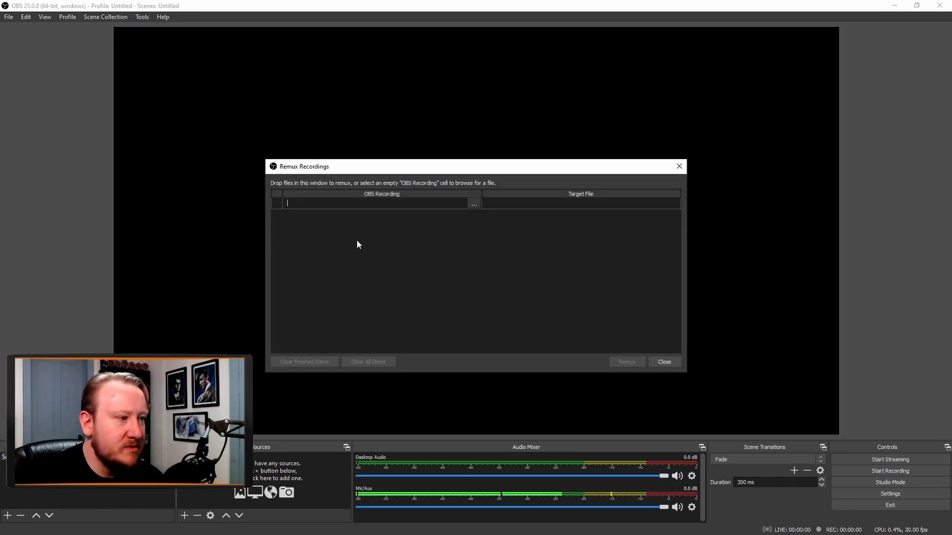
- Load the Streamlabs Settings FLV recording from the Seagate (E:) drive as the file to remux
click(477, 204)
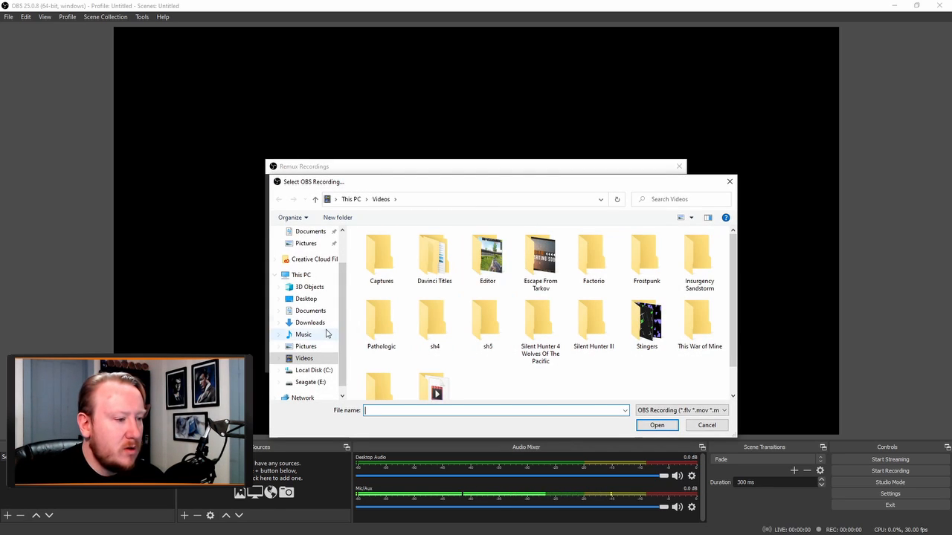
scroll(329, 334, down, 1)
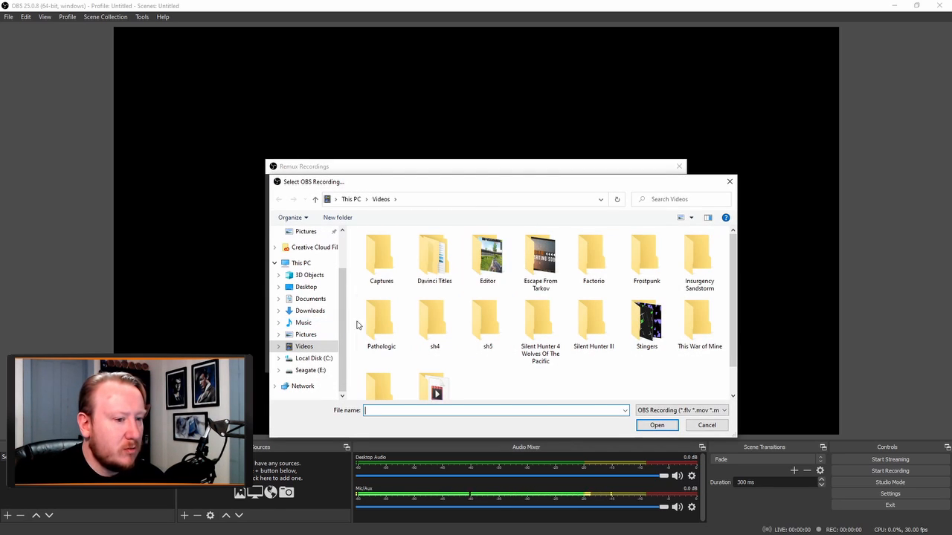
click(310, 371)
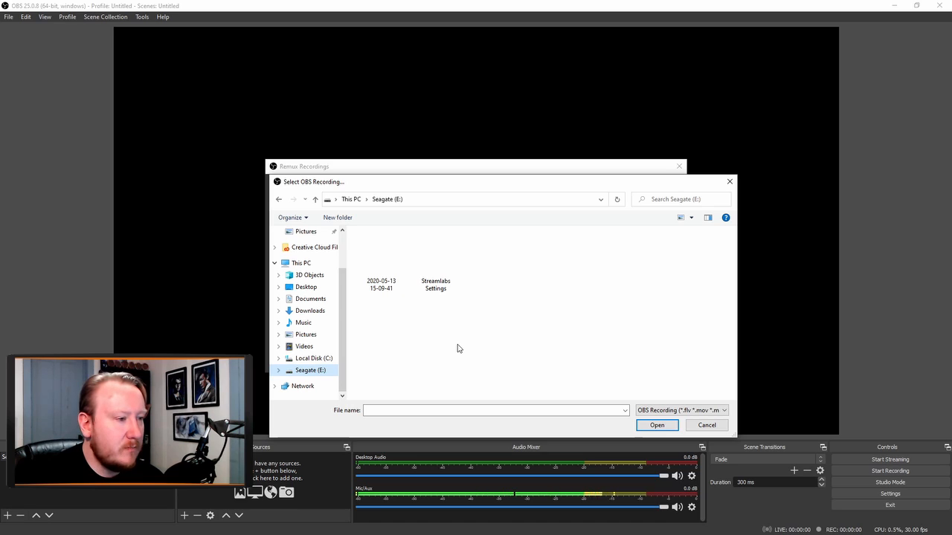
click(446, 279)
click(655, 424)
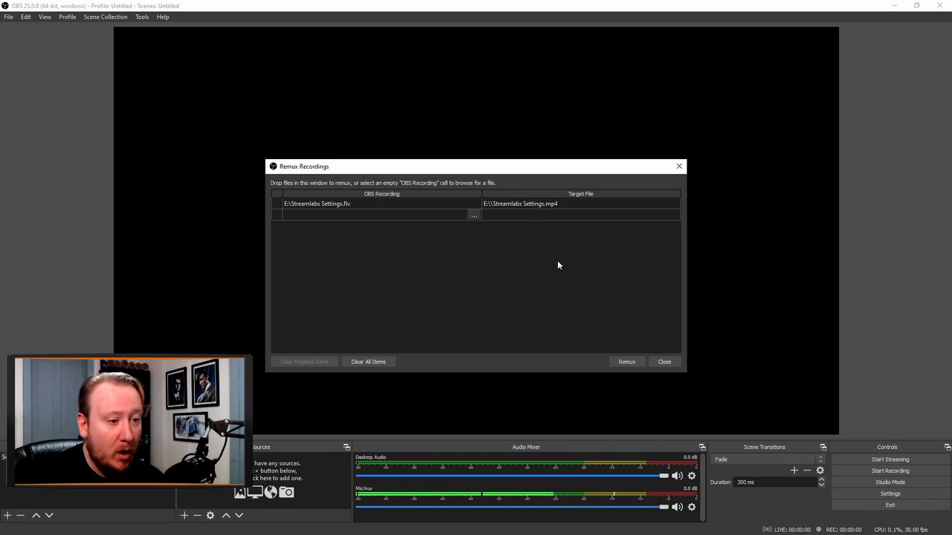
- Remux the loaded recording into Streamlabs Settings.mp4 and close the Remux Recordings window
click(610, 361)
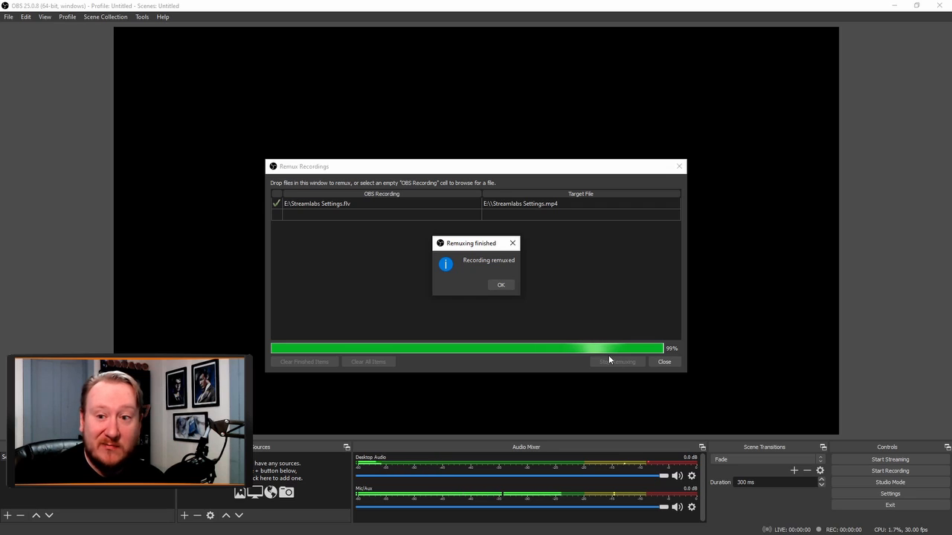
click(501, 285)
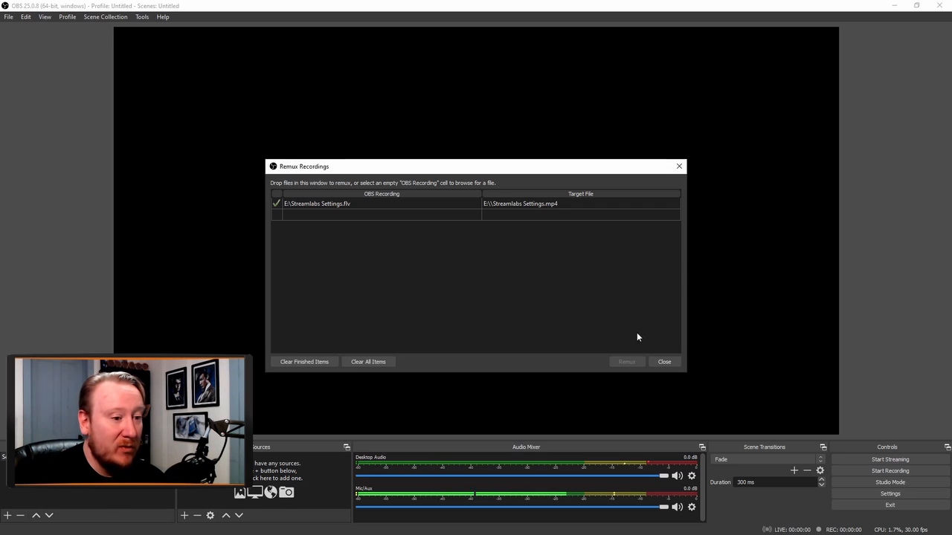
click(664, 362)
- Return to the Seagate (E:) folder in File Explorer and compare the original and remuxed Streamlabs Settings files
click(895, 6)
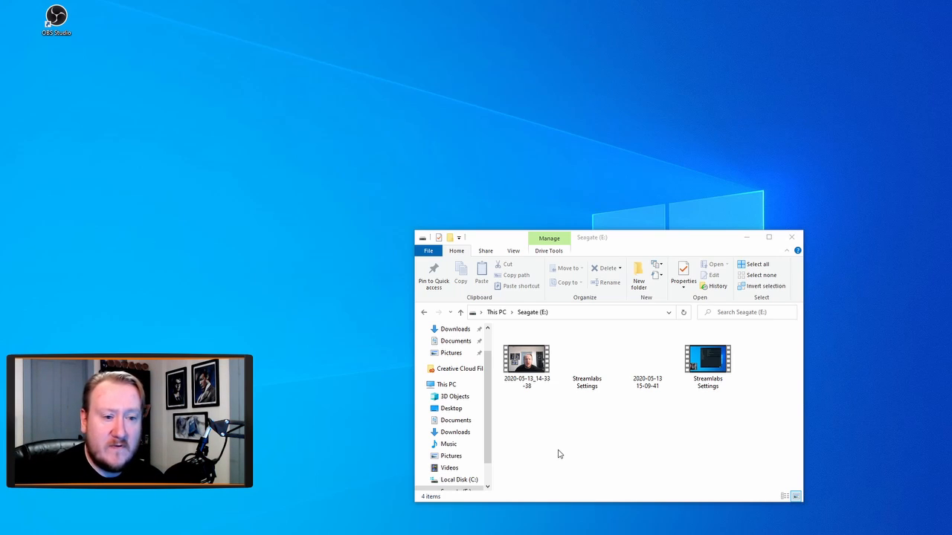
click(594, 374)
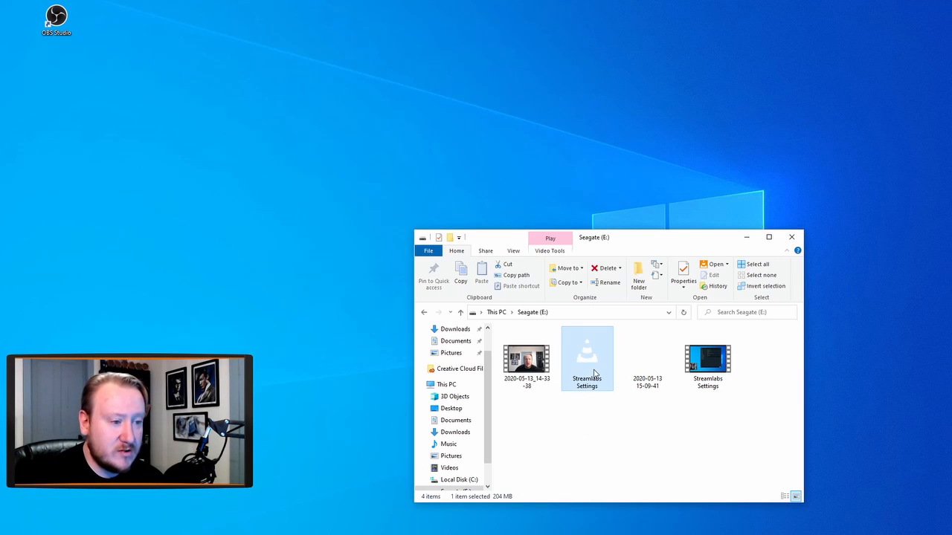
click(705, 373)
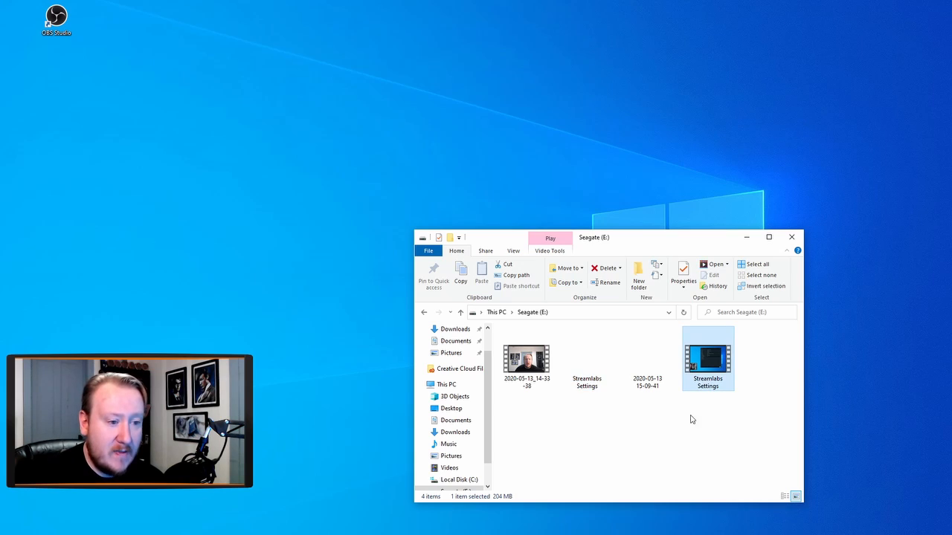